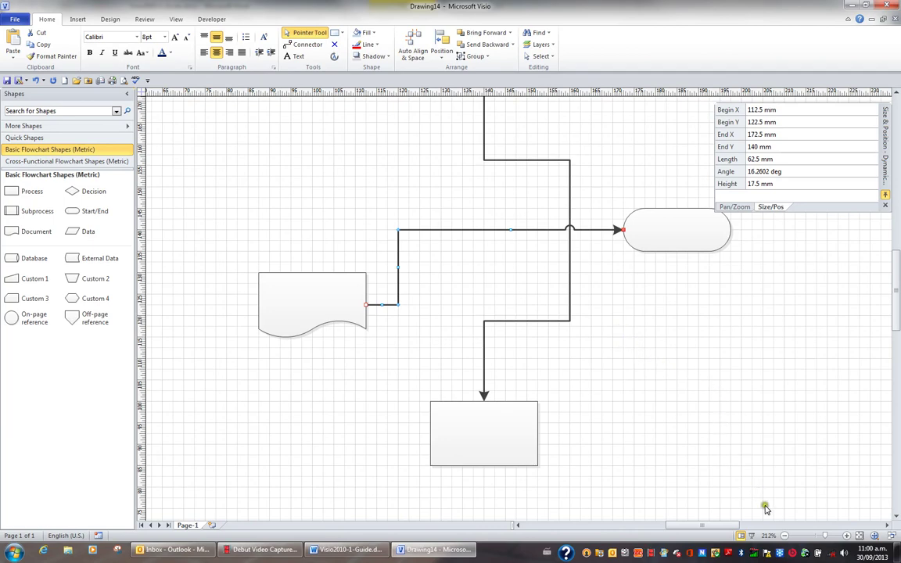
- With the Connector tool active, add two linked Process shapes at about X 212.5 mm and X 265 mm, both at Y 92.5 mm
click(784, 536)
click(784, 535)
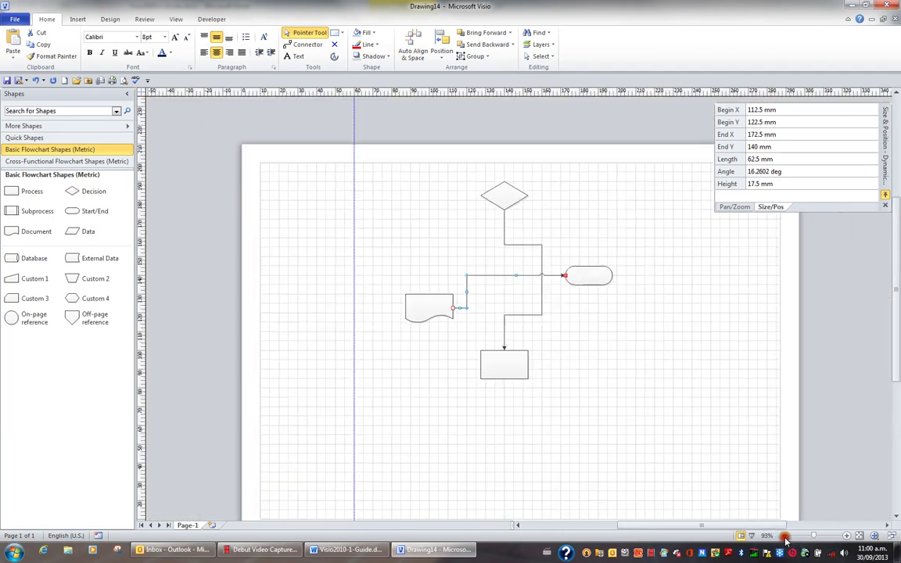
click(784, 535)
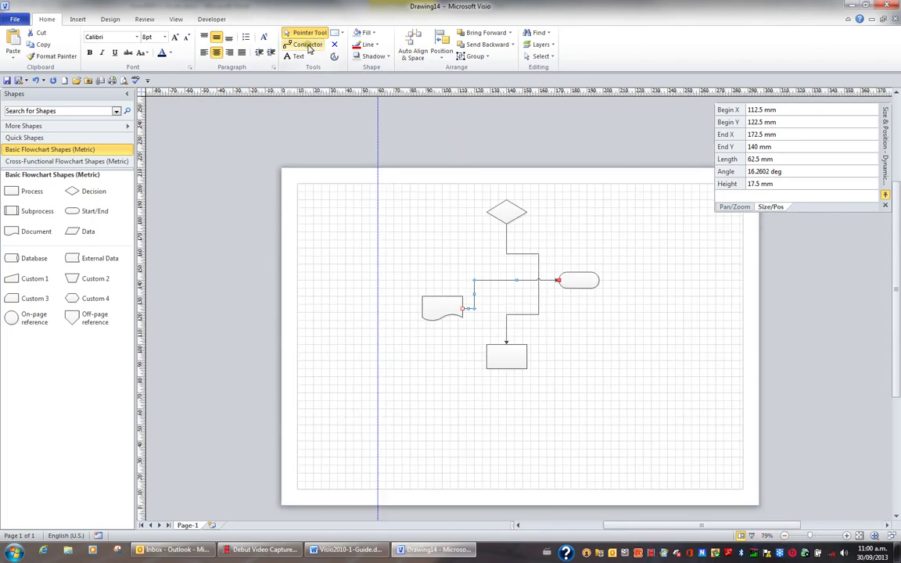
click(308, 45)
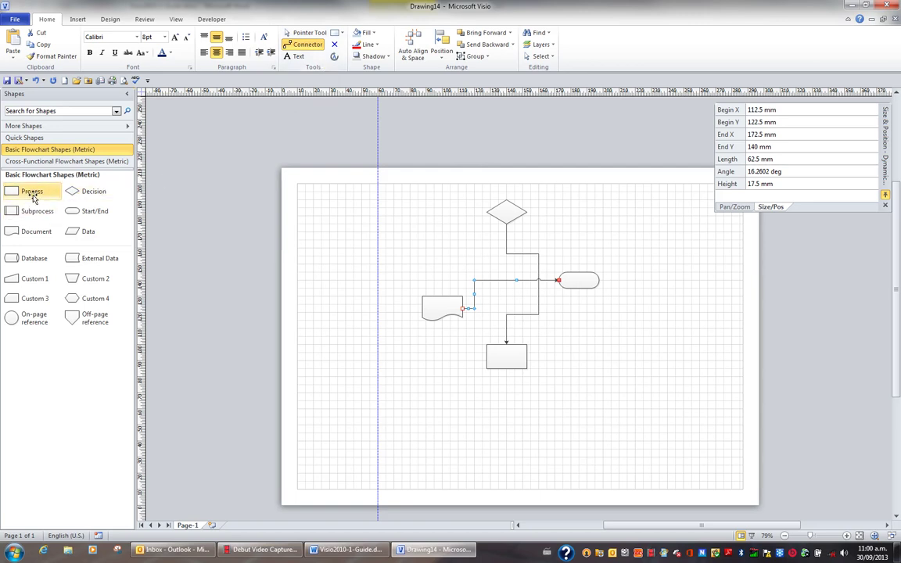
drag(33, 199, 624, 357)
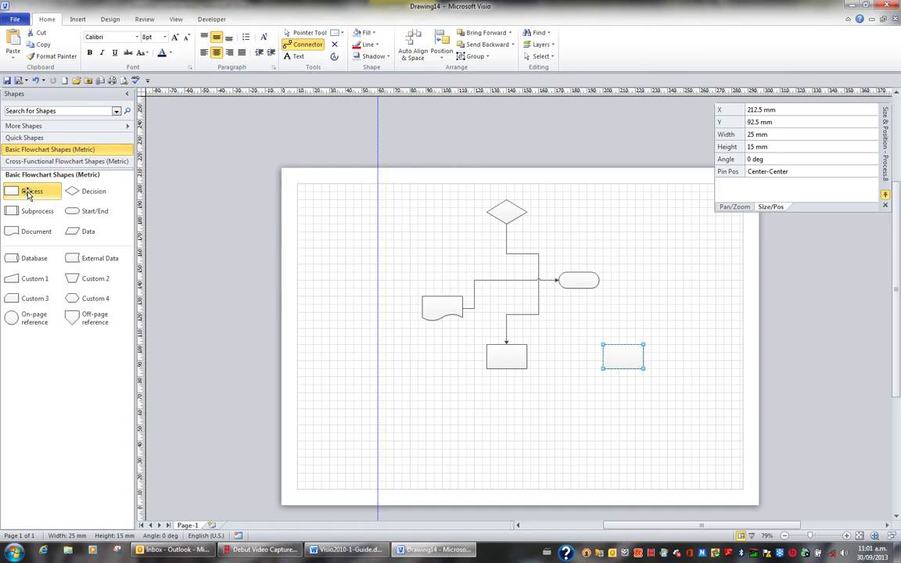
drag(28, 196, 707, 363)
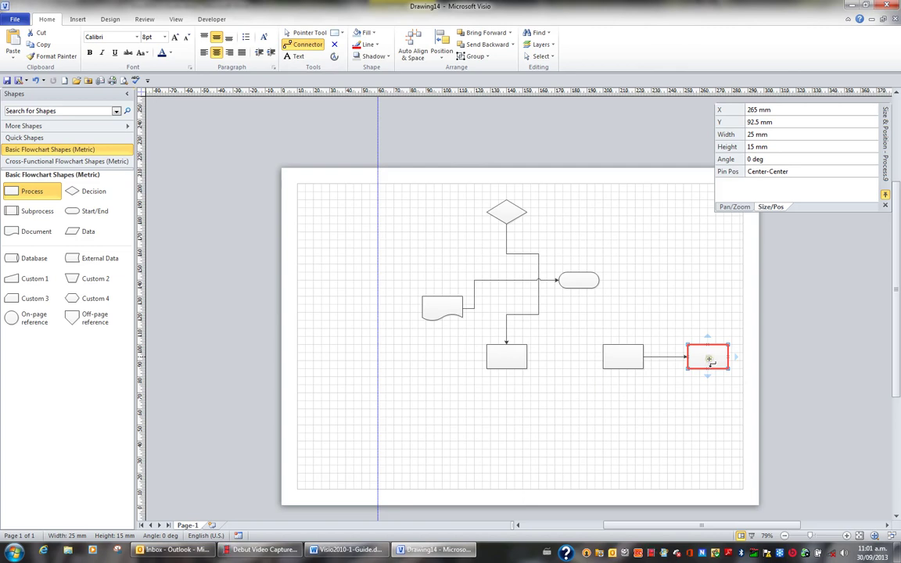
- Continue the linked chain with two Decision shapes downward from the far-right Process, followed by a Subprocess and another Decision leftward
drag(90, 191, 706, 404)
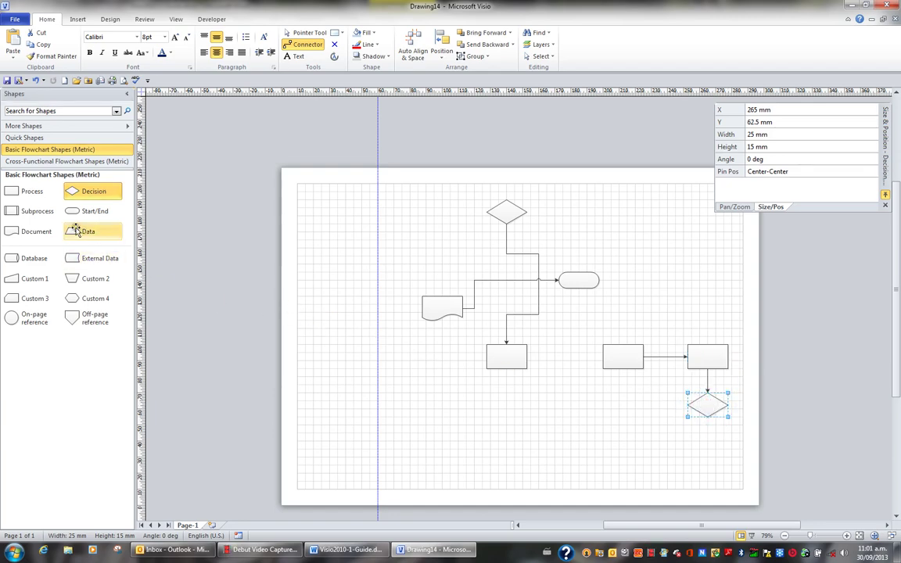
drag(73, 201, 706, 457)
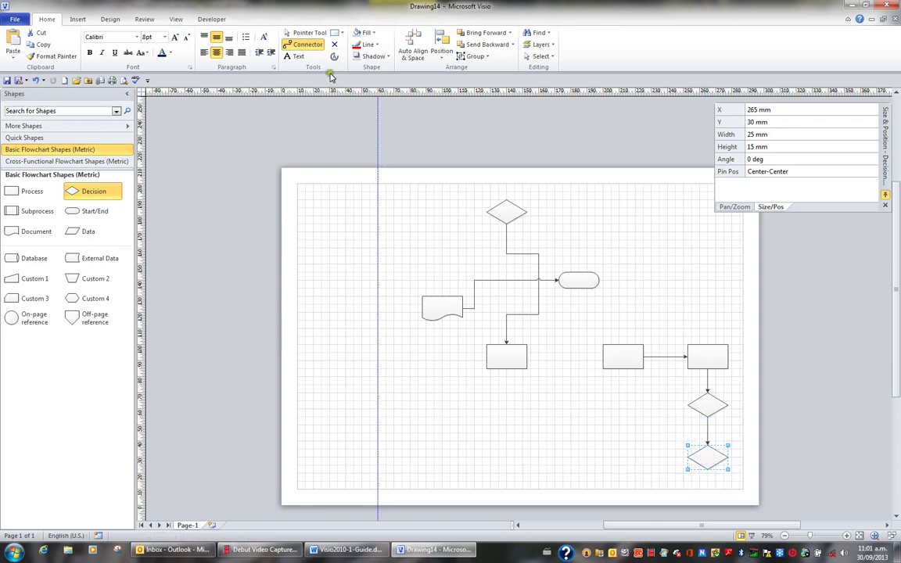
drag(39, 210, 638, 462)
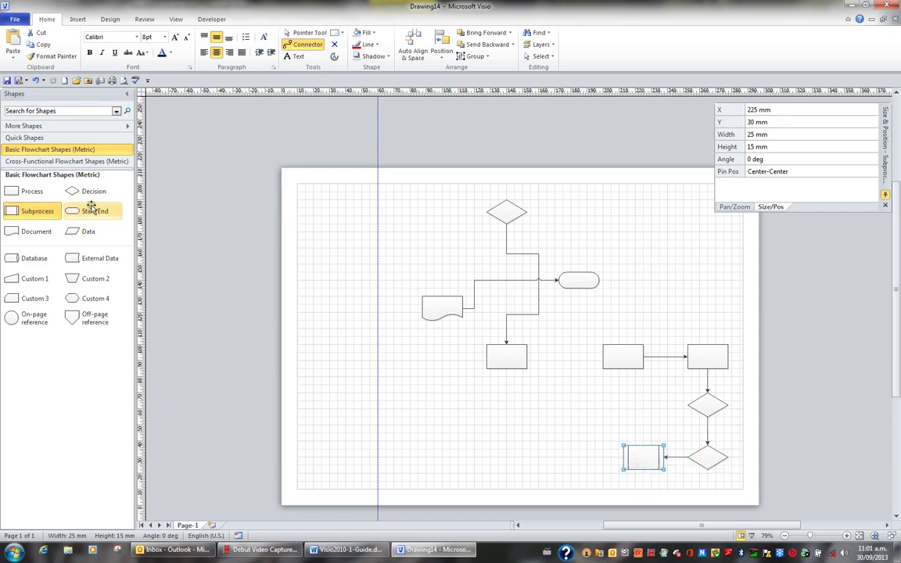
drag(75, 191, 585, 462)
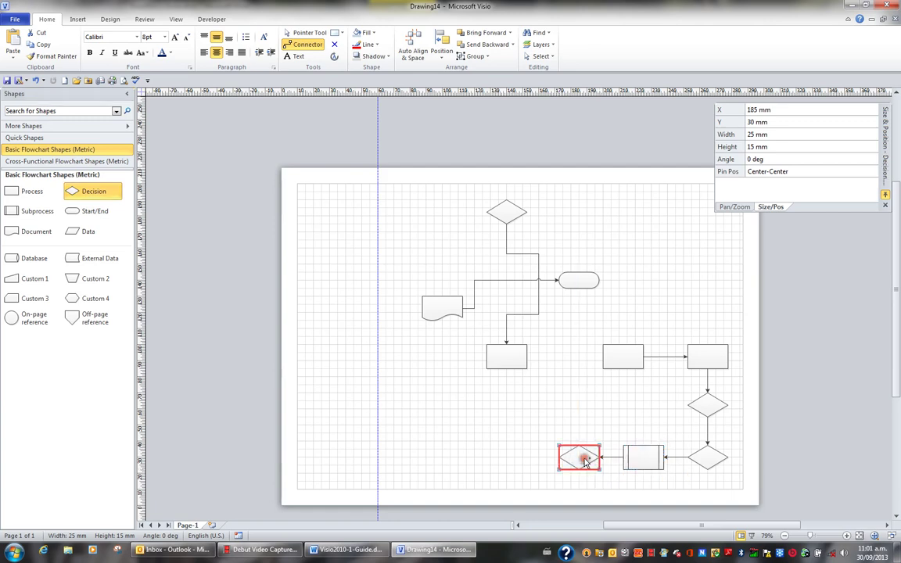
- Place an unlinked Process near the page's upper-left corner and a Decision beneath it, and connect the Process's bottom point to the Decision's top
click(298, 34)
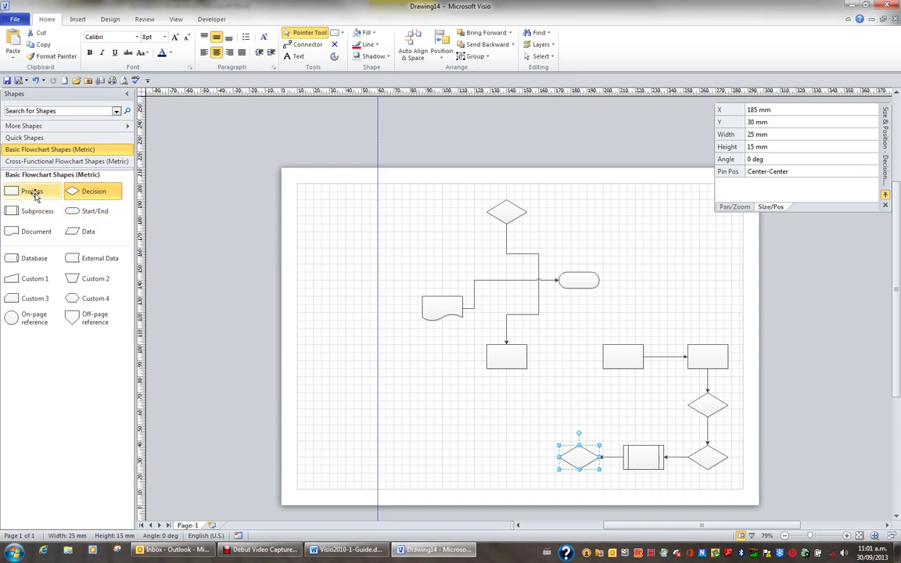
drag(32, 193, 342, 218)
drag(92, 191, 344, 286)
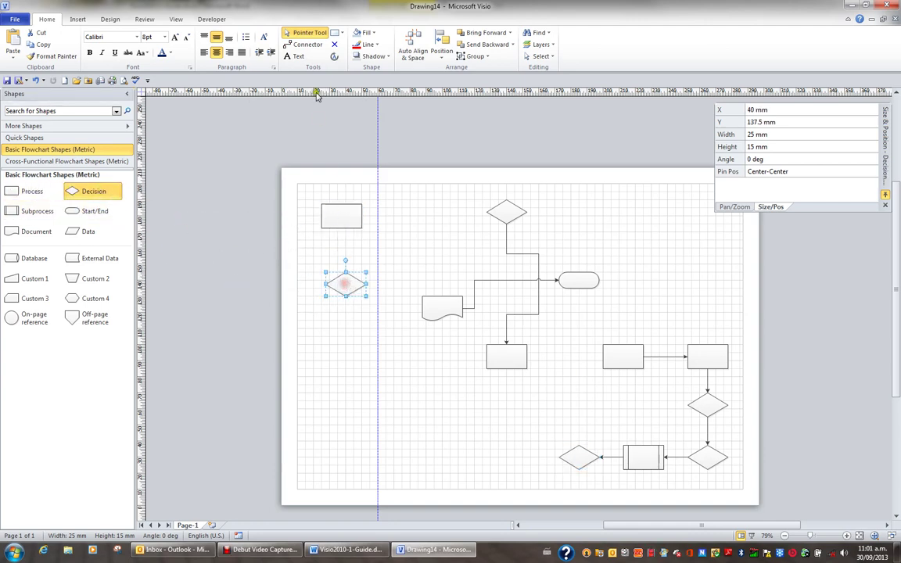
click(307, 45)
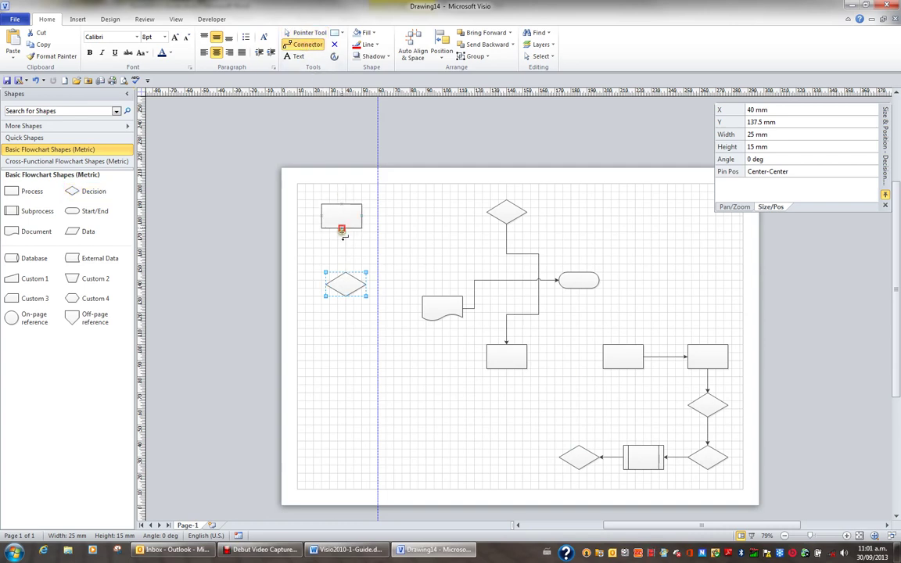
drag(344, 230, 345, 272)
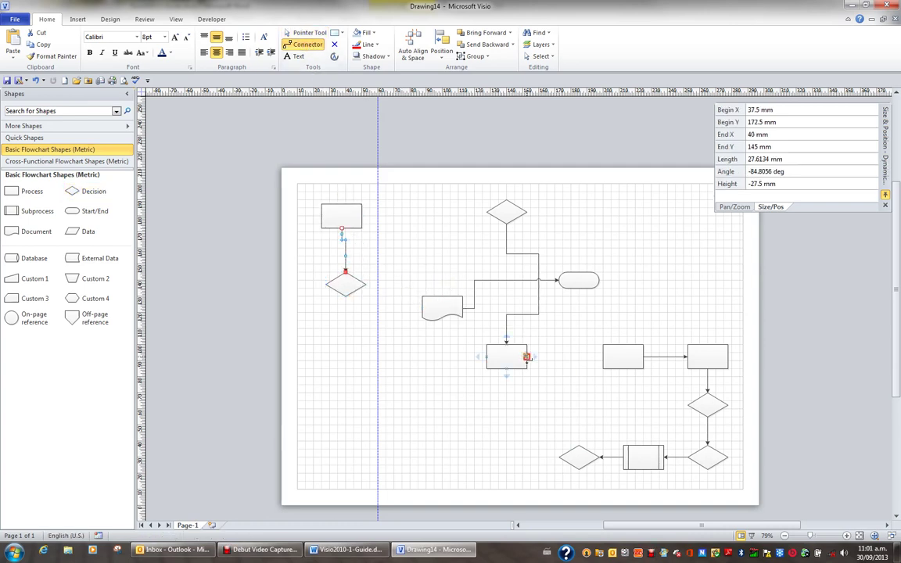
- Connect the central lower Process to the Process on its right, and delete that connector
drag(527, 358, 612, 360)
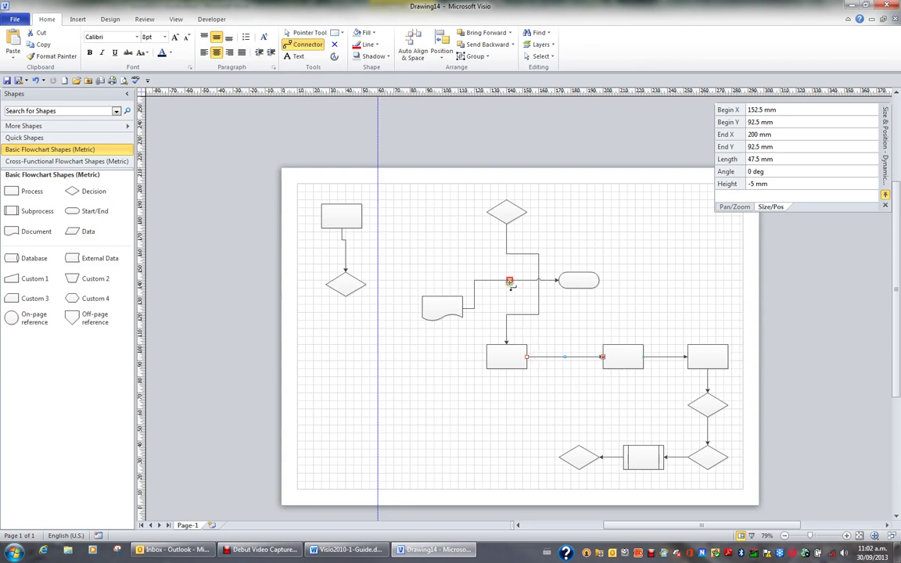
click(850, 537)
click(850, 537)
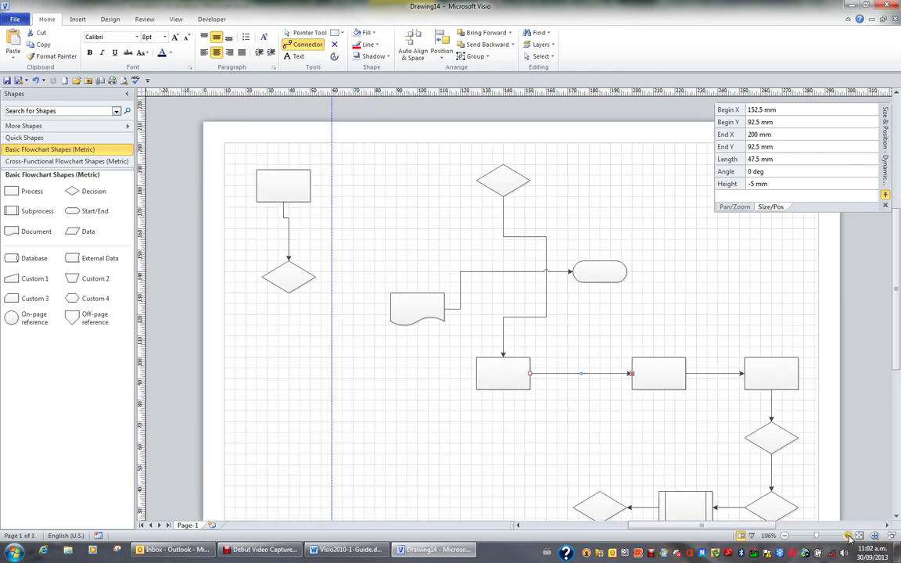
click(850, 538)
click(850, 537)
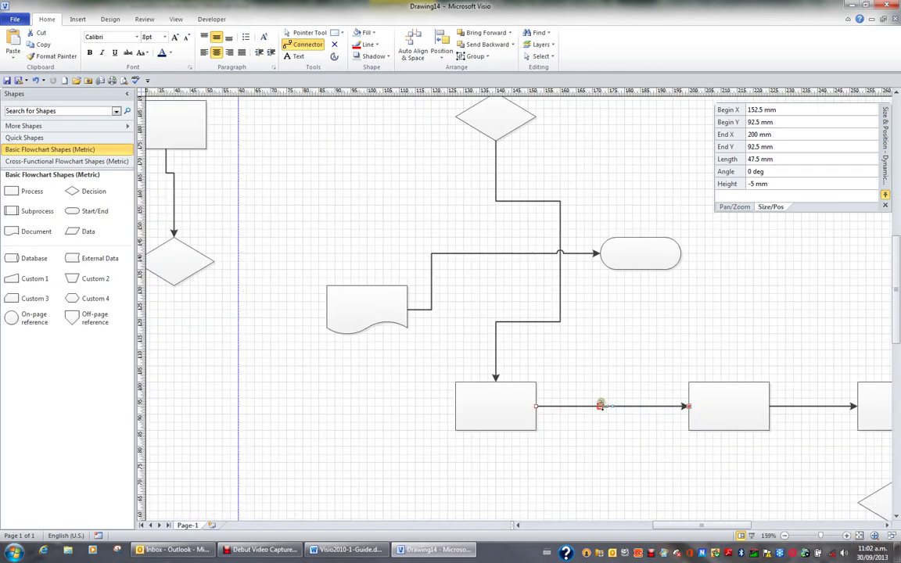
click(309, 31)
click(599, 407)
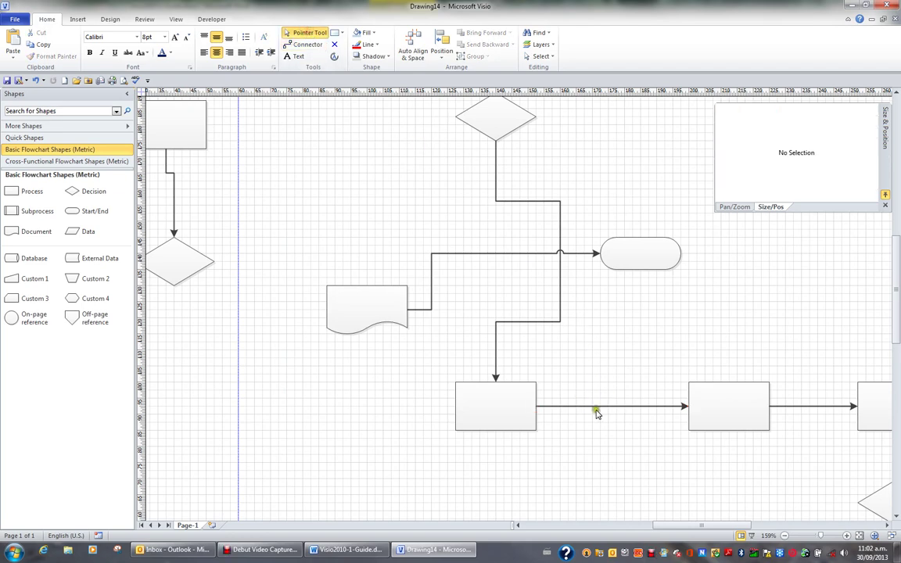
click(596, 407)
key(Delete)
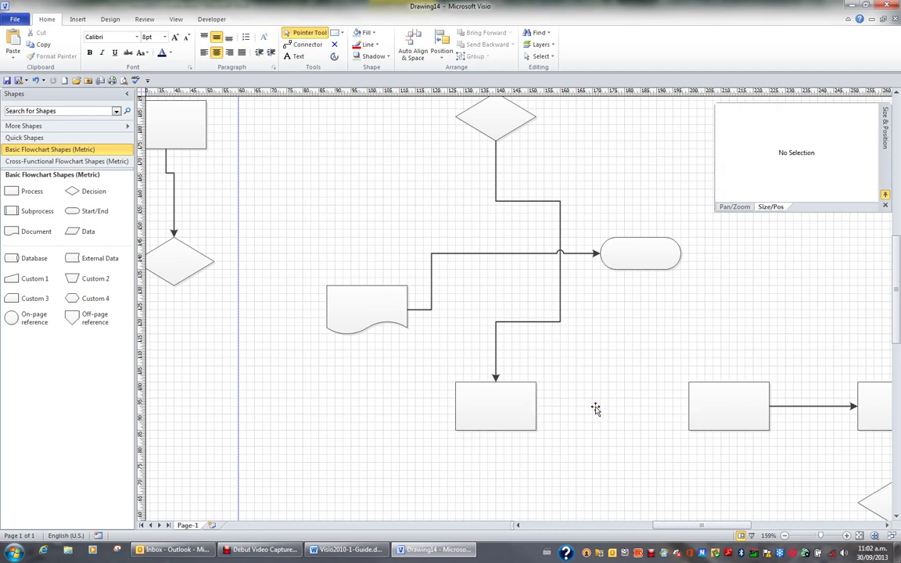
- Add upper and lower connection points to the facing edges of the central lower Process and the Process on its right
click(335, 47)
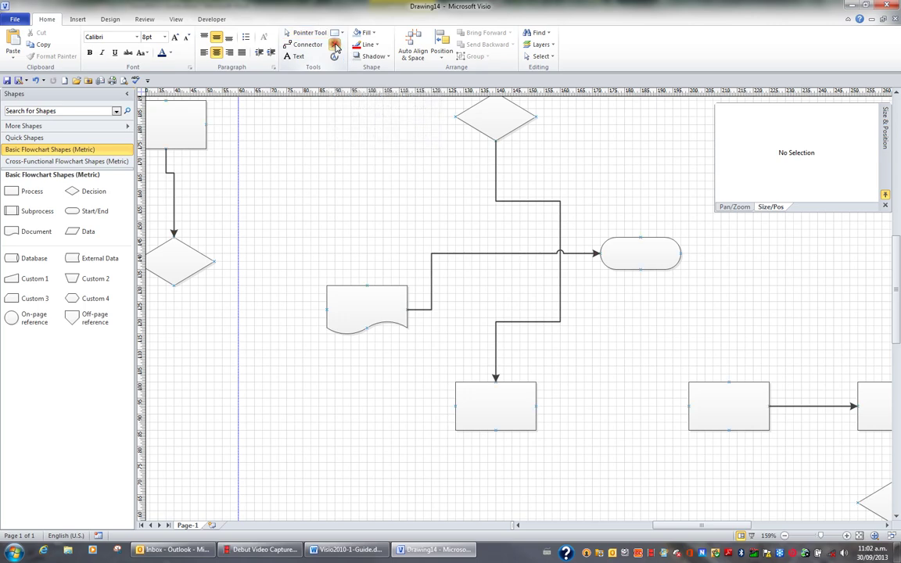
click(537, 394)
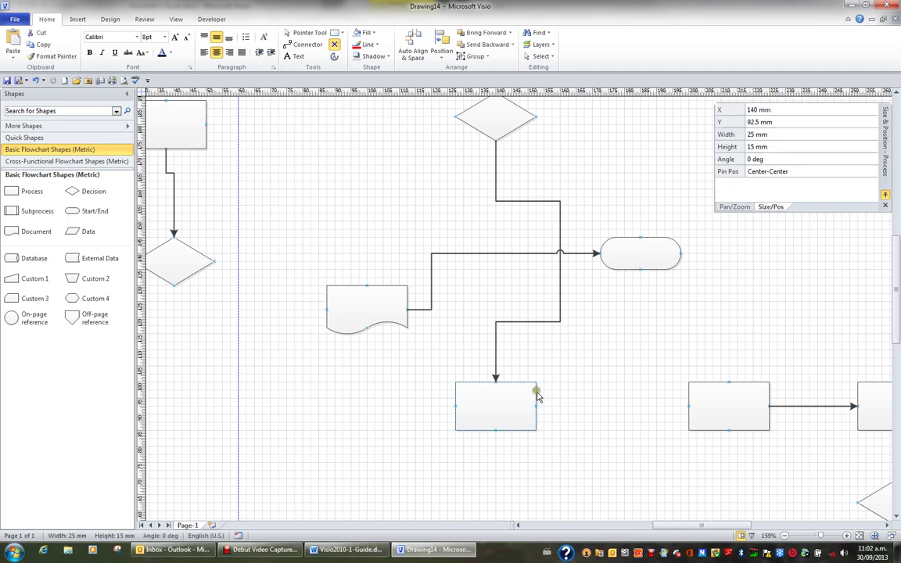
ctrl+click(536, 391)
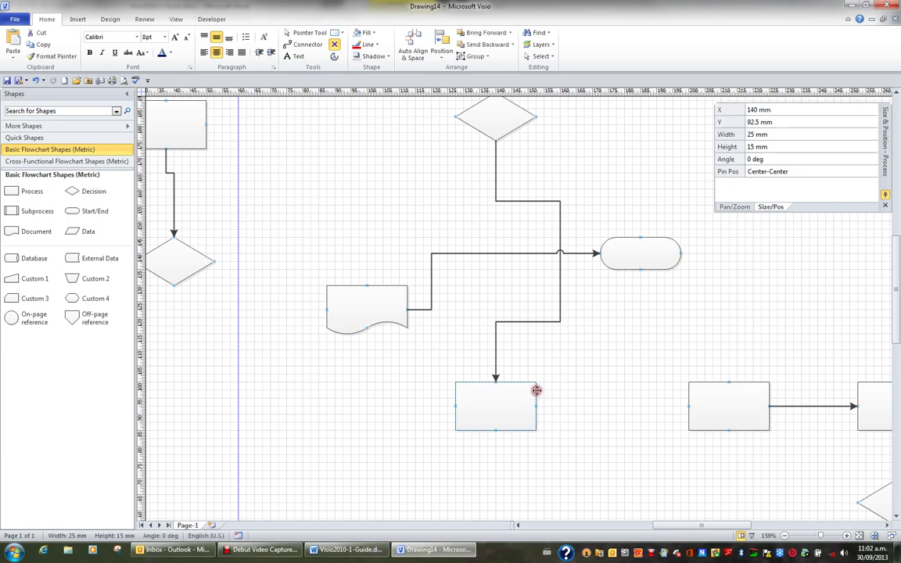
ctrl+click(689, 390)
ctrl+click(535, 422)
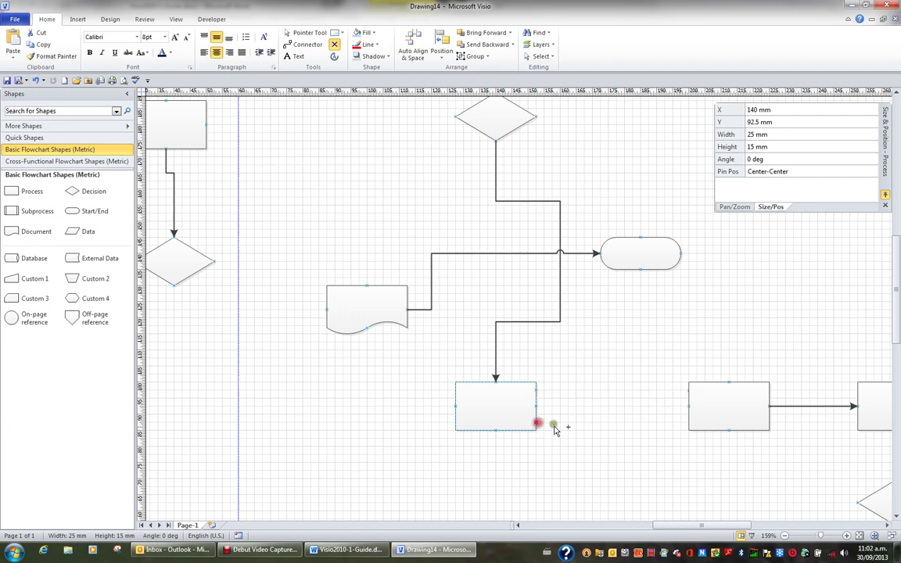
ctrl+click(688, 423)
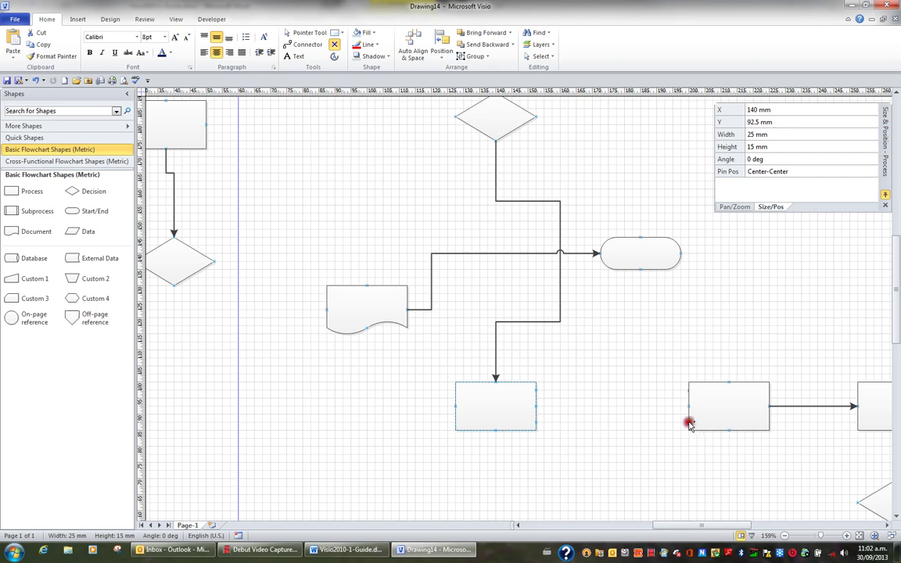
- Draw parallel connectors between the two Processes' new connection points, the upper one pointing right and the lower one pointing back left
click(304, 45)
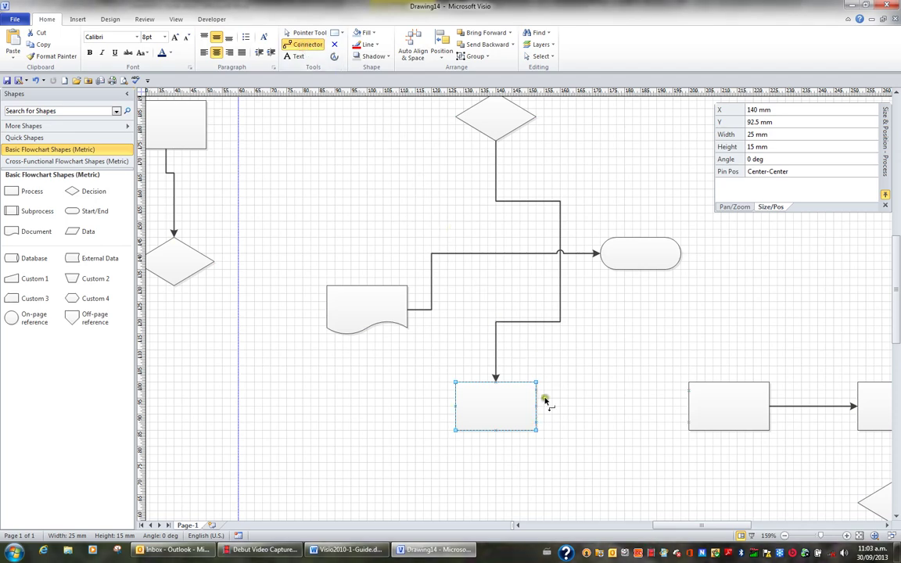
drag(538, 392, 537, 423)
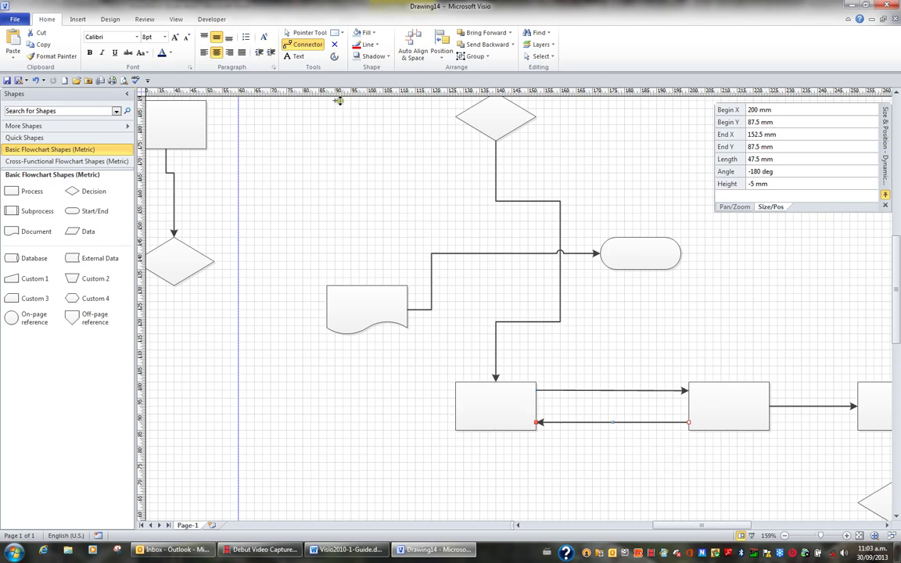
click(314, 35)
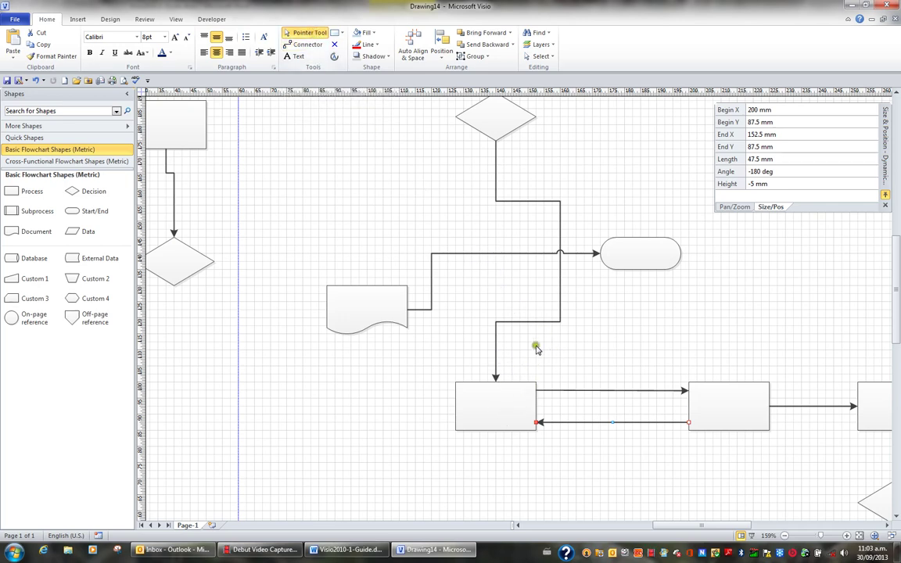
- Change the connector from the top Decision to the central Process to Curved Lines and pull its upper control handle rightward to bow it out
click(560, 316)
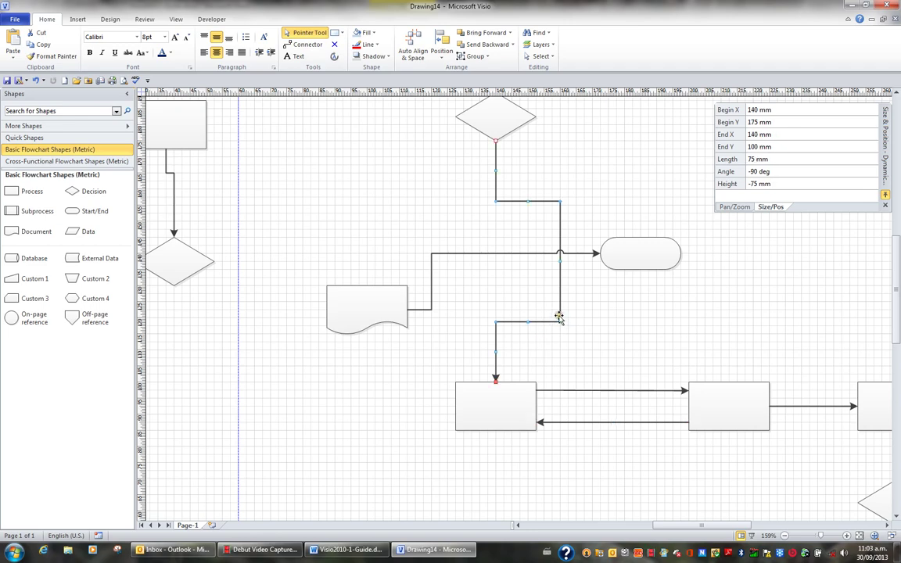
click(111, 19)
click(721, 46)
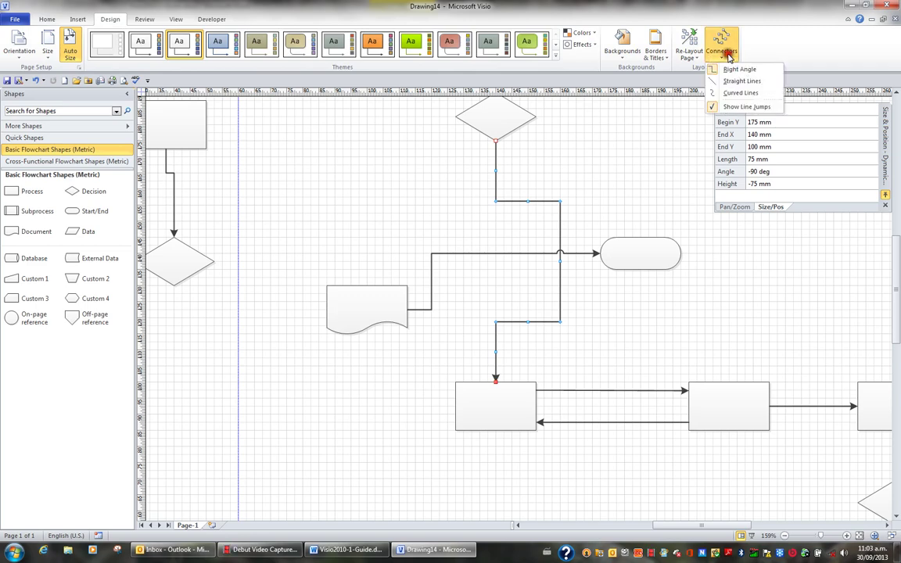
click(735, 93)
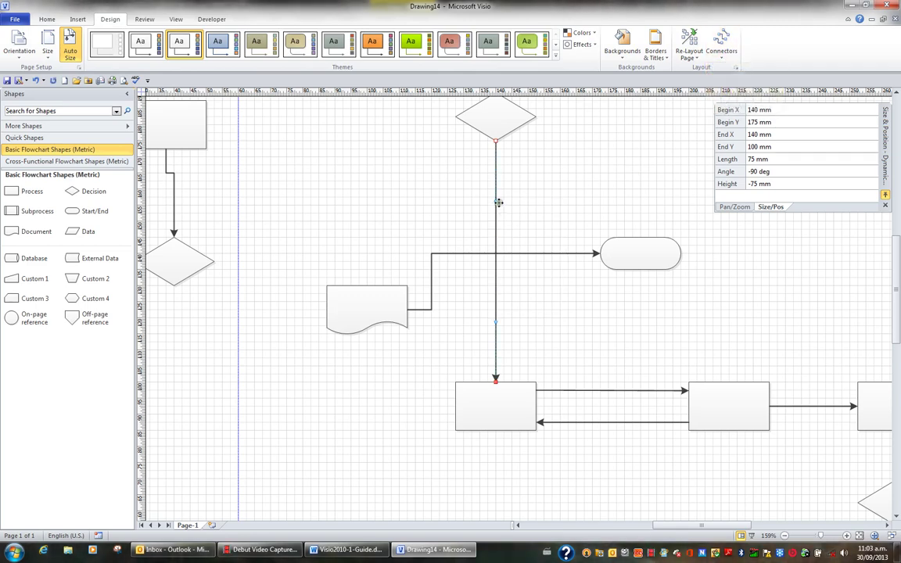
drag(495, 202, 621, 212)
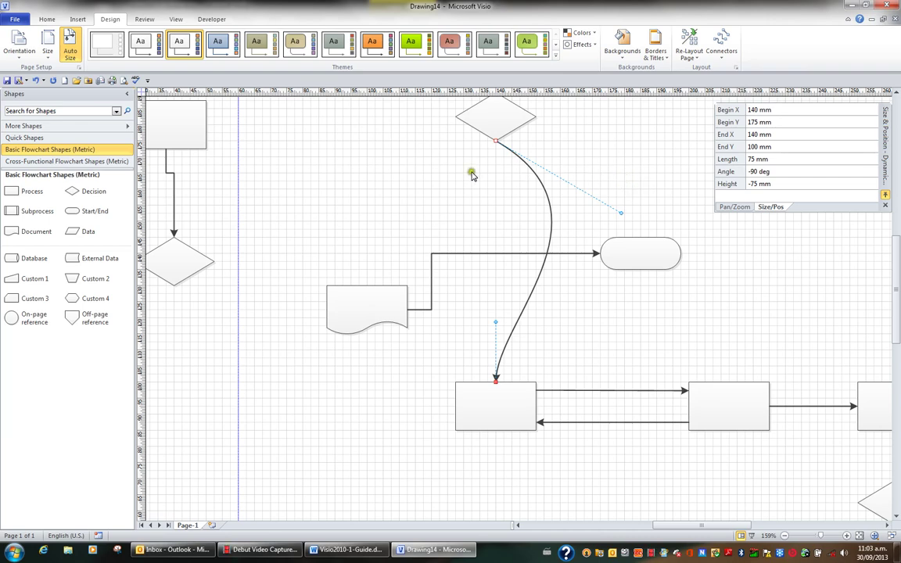
- In the page's layout and routing settings, choose Straight as the connector appearance and apply it
click(78, 68)
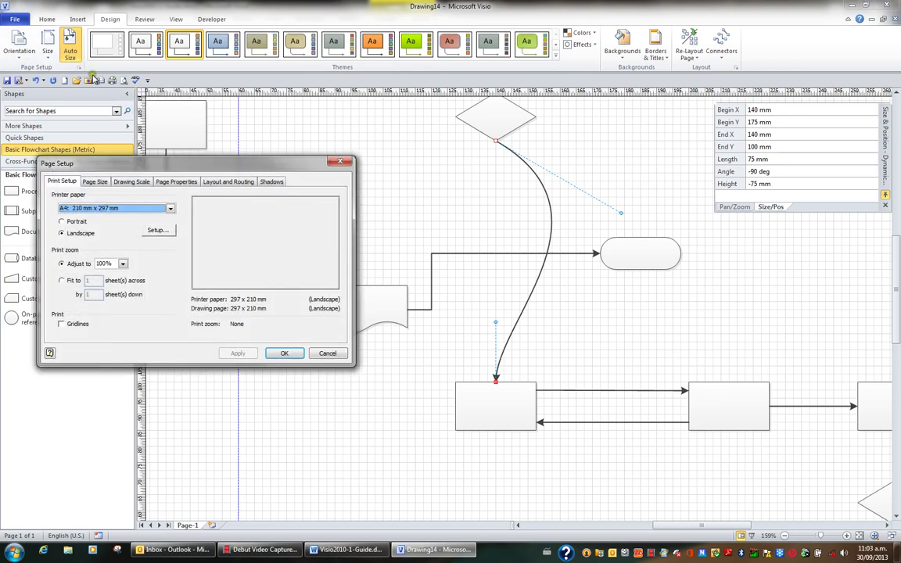
click(225, 182)
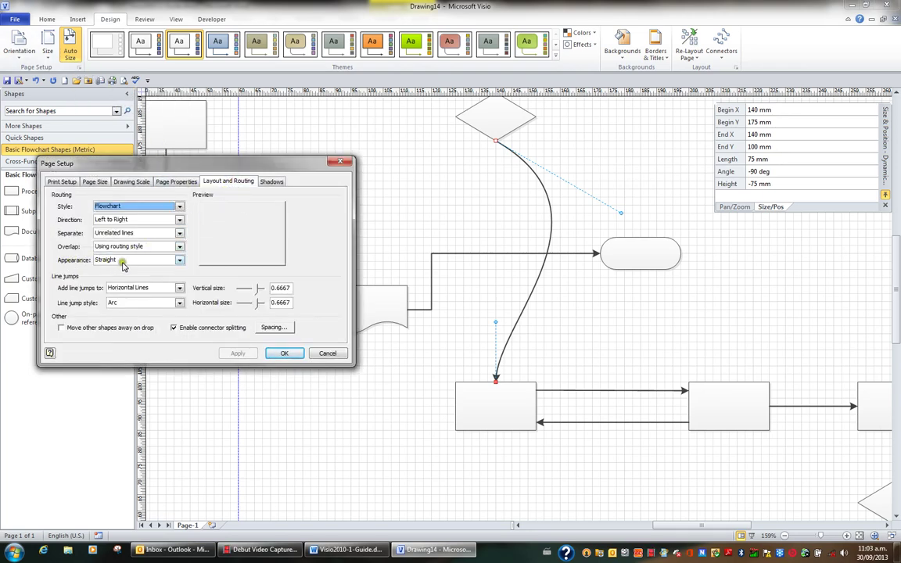
click(179, 260)
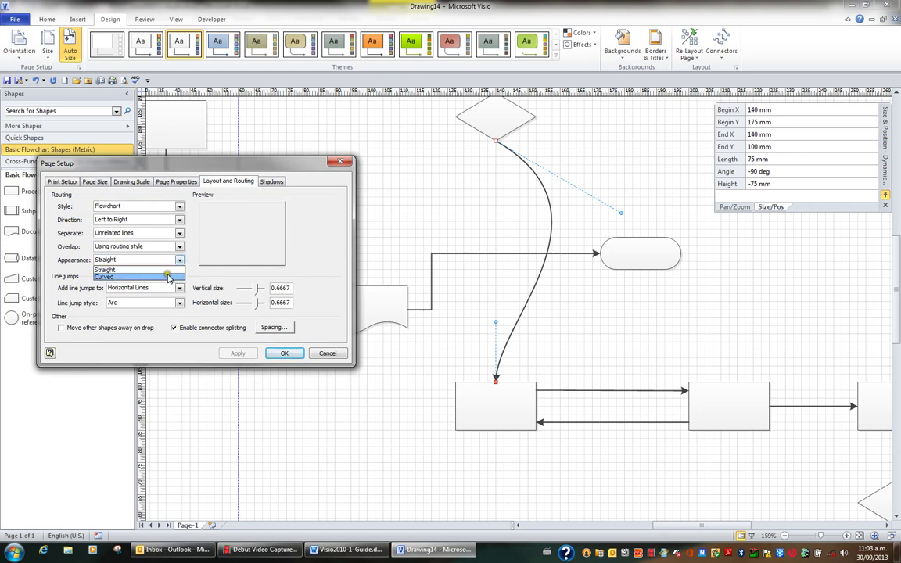
click(176, 270)
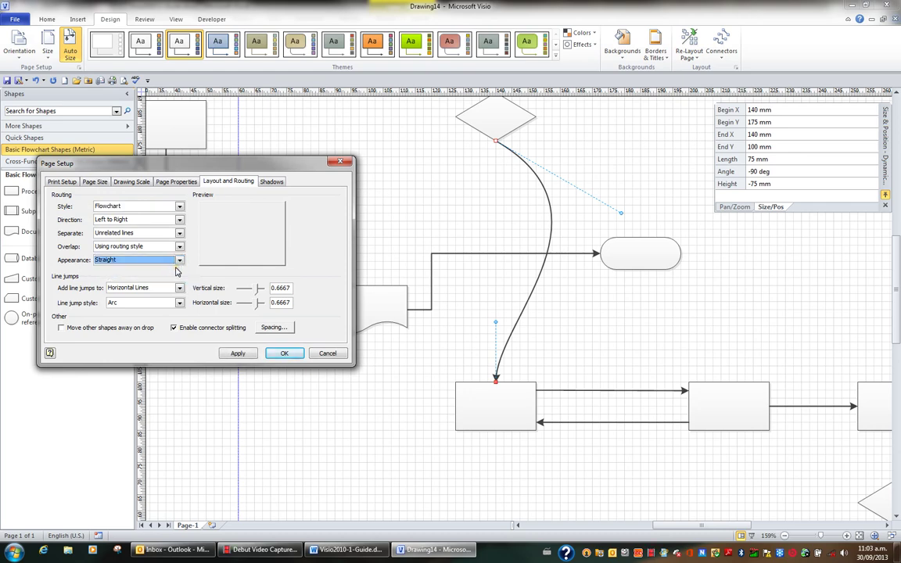
click(284, 353)
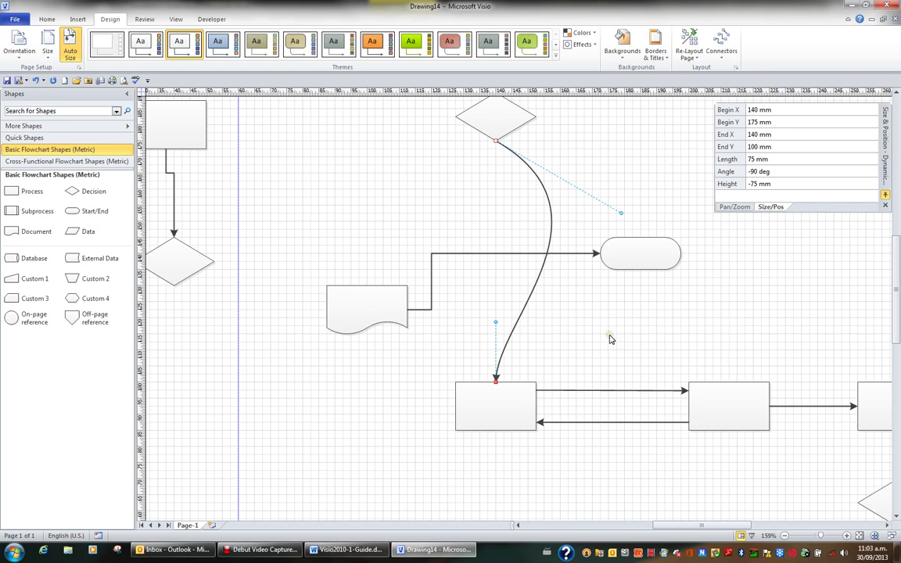
- Draw a plain rectangle below the Decision at the far left of the page using the Rectangle drawing tool
click(781, 537)
click(781, 536)
click(783, 538)
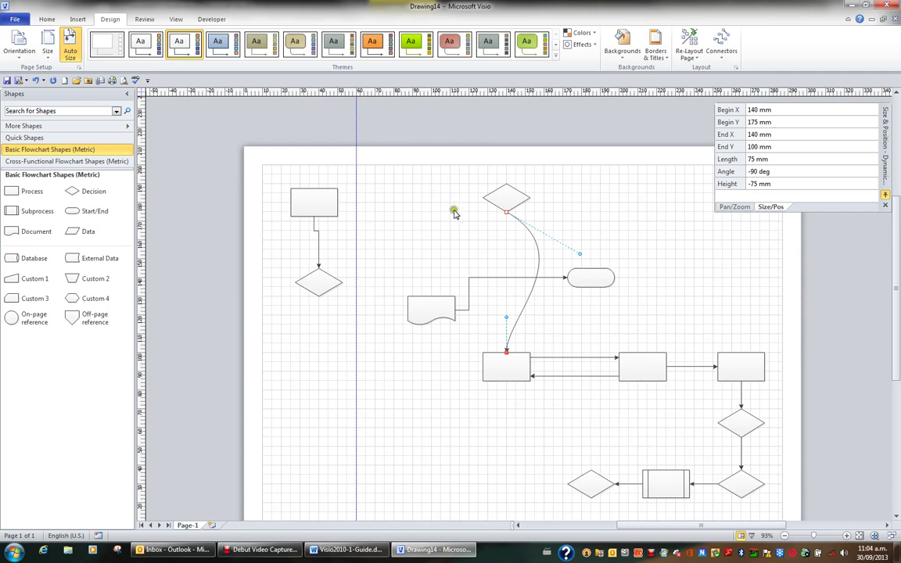
click(47, 19)
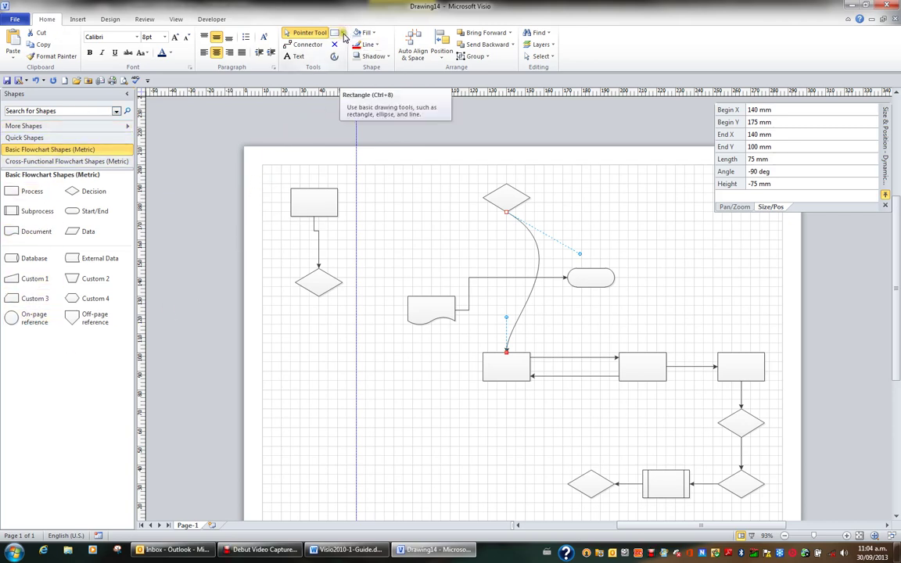
click(343, 37)
click(358, 43)
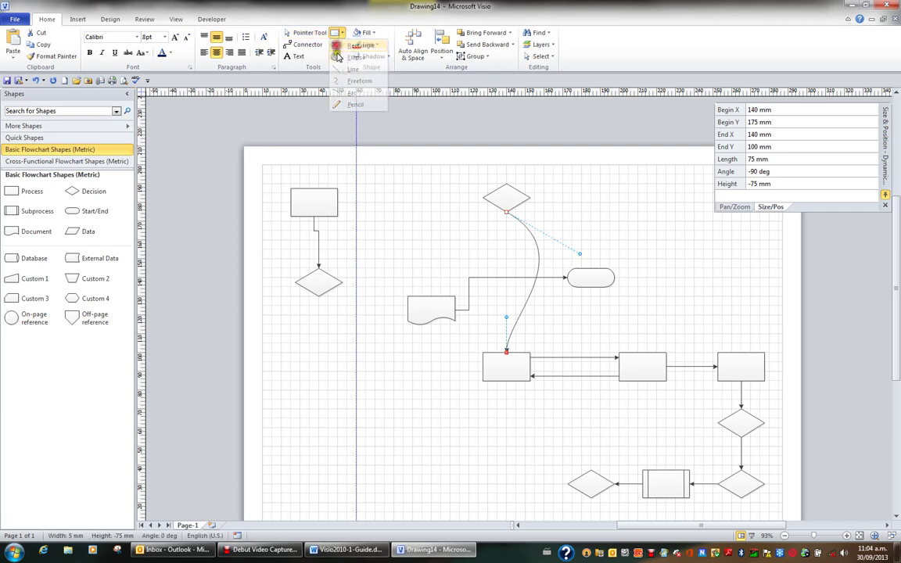
mouse_move(296, 321)
mouse_down()
mouse_move(300, 358)
mouse_move(349, 372)
mouse_up()
- Draw an ellipse about 55 mm wide and 53 mm high below the Document shape
click(342, 33)
click(356, 45)
drag(374, 392, 478, 493)
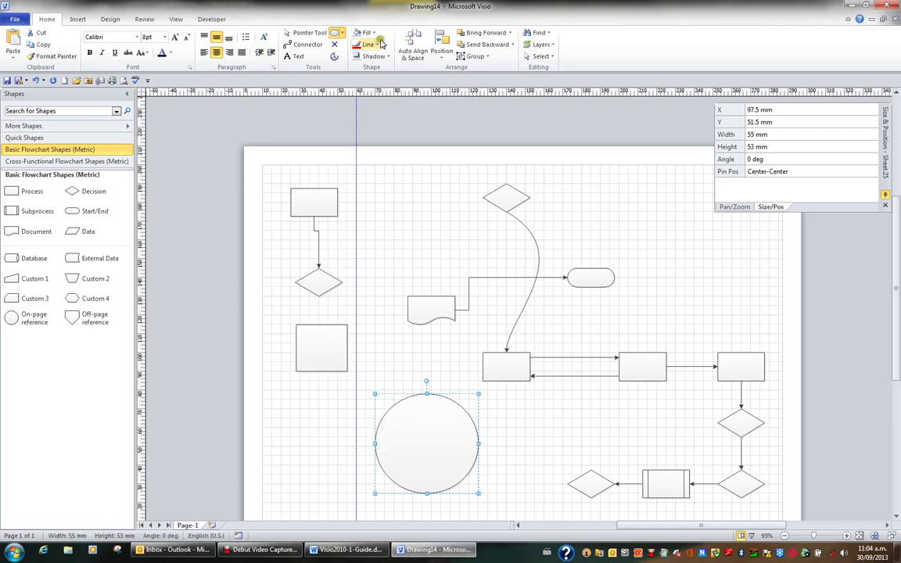
click(342, 34)
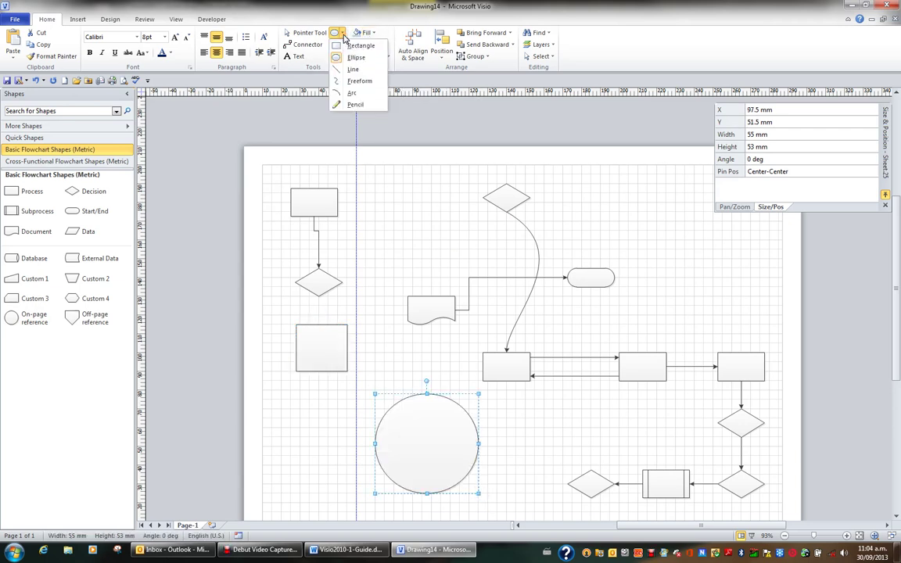
click(344, 36)
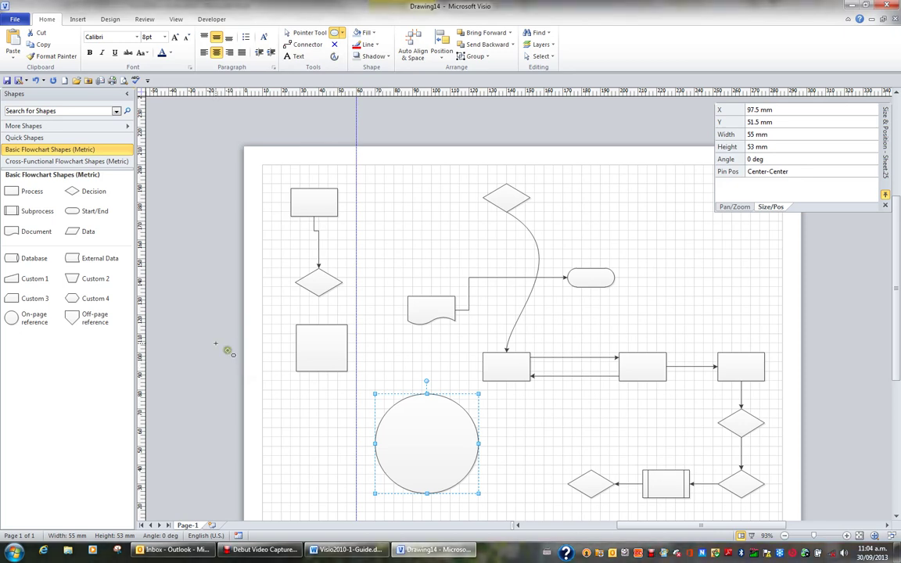
- In the page's detailed re-layout options, set the placement style to Hierarchy and the direction to Top to Bottom
click(109, 20)
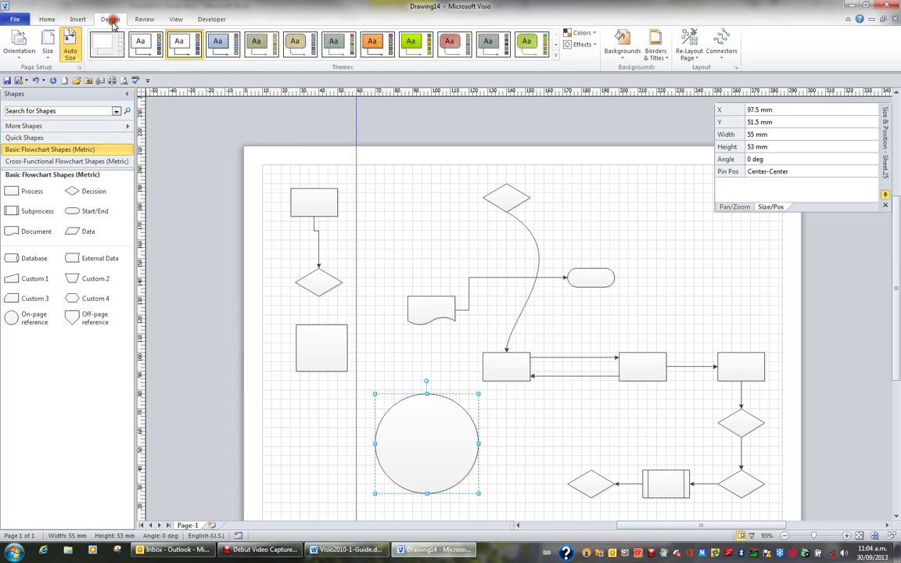
click(691, 56)
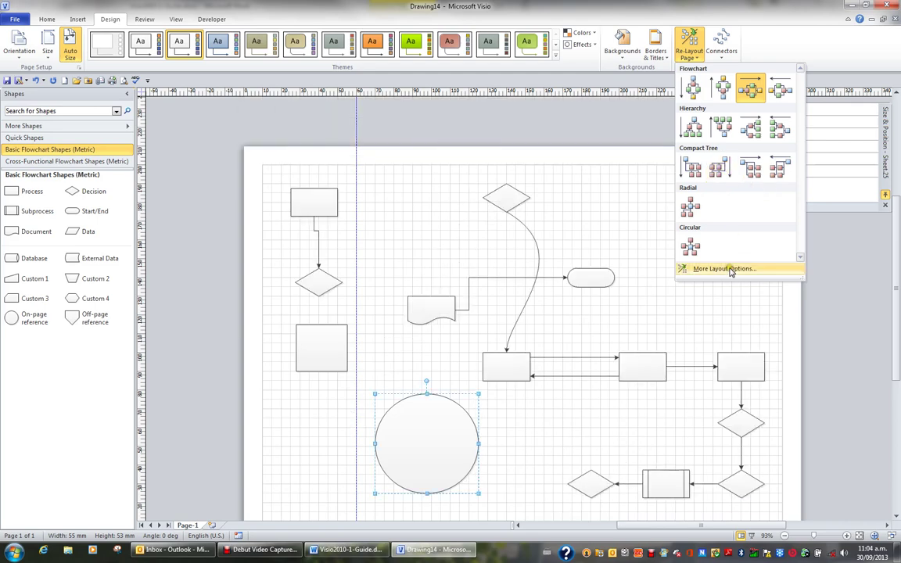
click(677, 268)
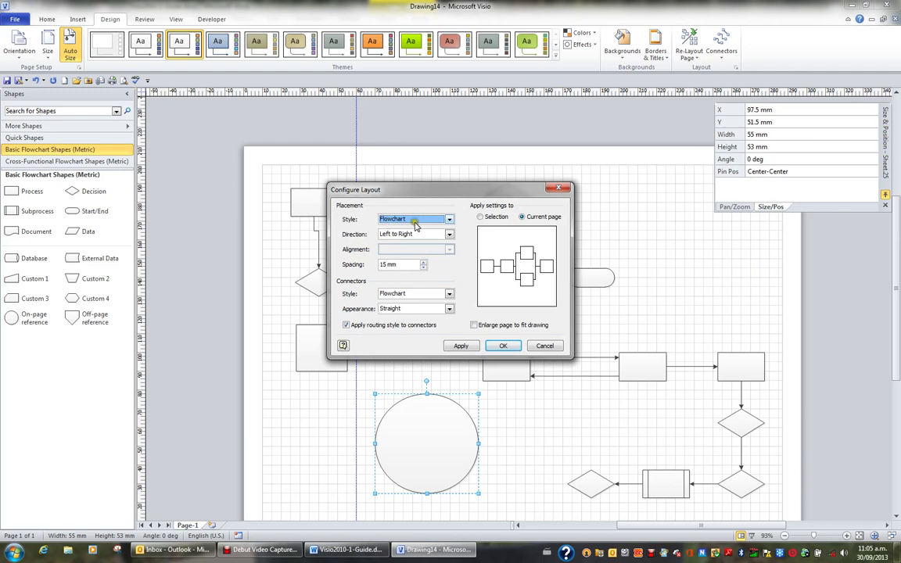
click(449, 220)
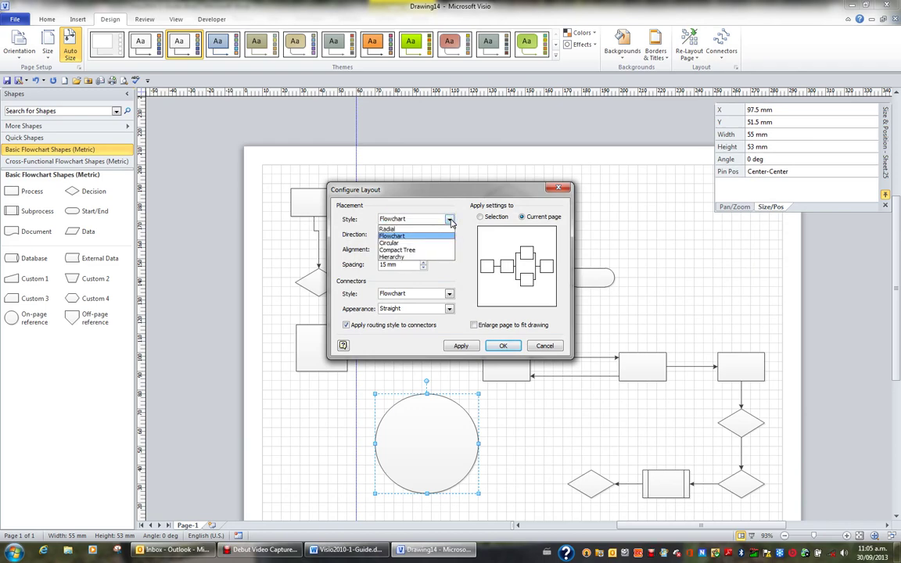
click(429, 256)
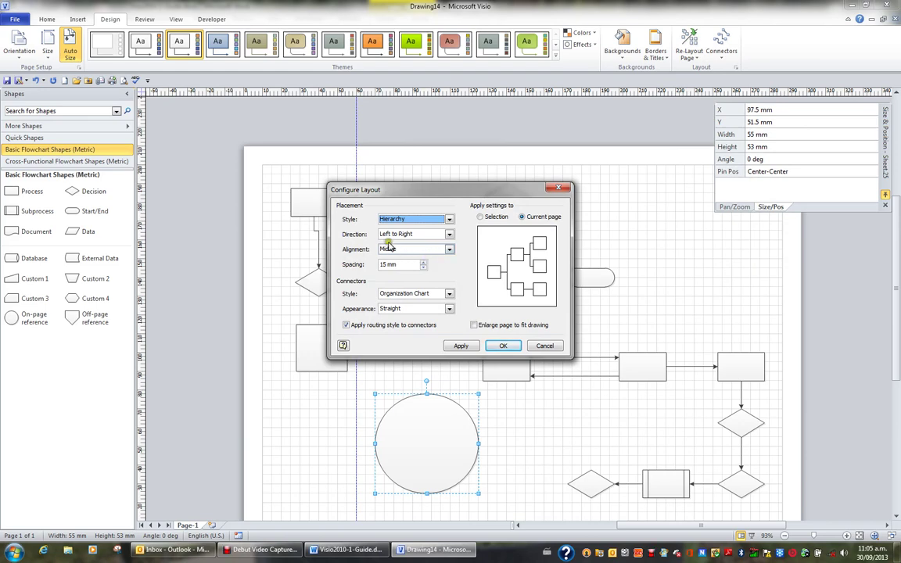
click(449, 234)
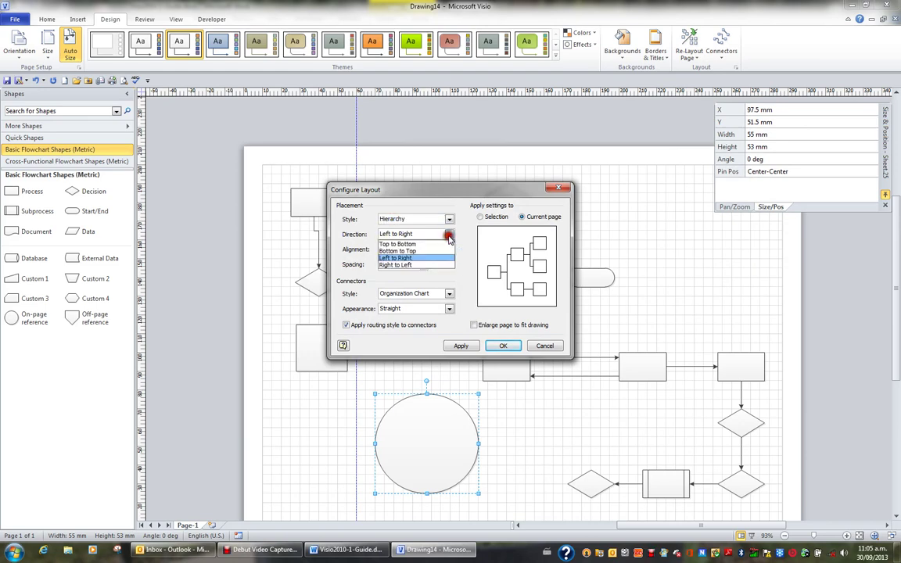
click(436, 246)
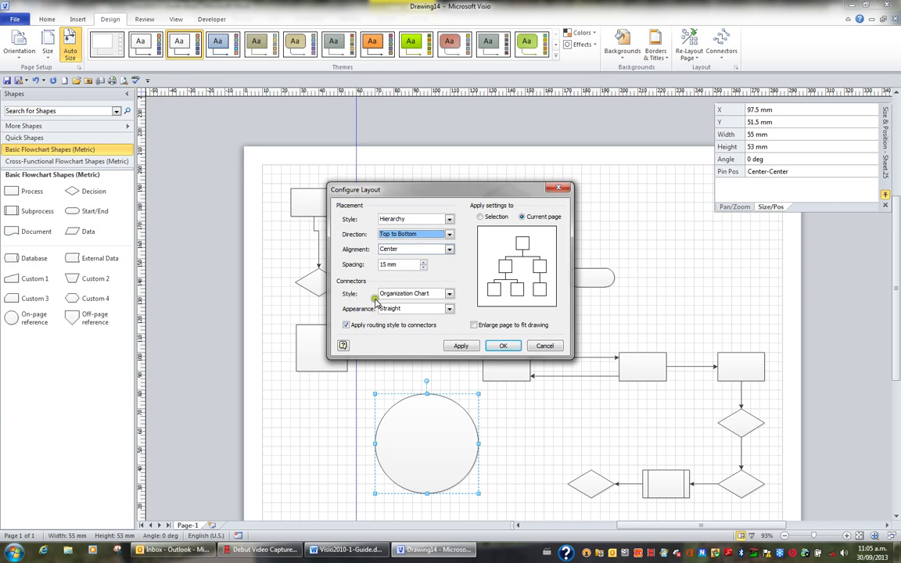
- Keep the Organization Chart connector style with Straight appearance, apply the layout to the current page and close the layout settings
click(444, 297)
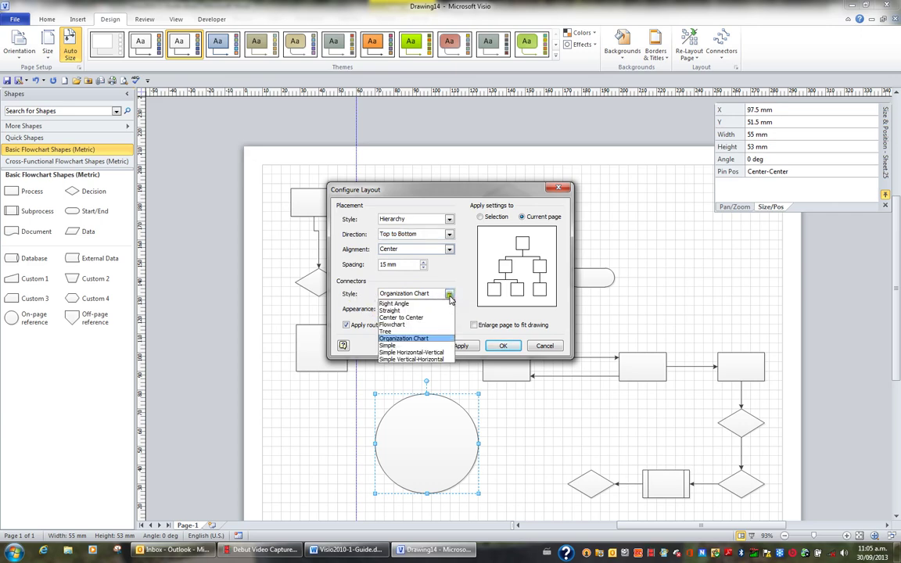
click(450, 296)
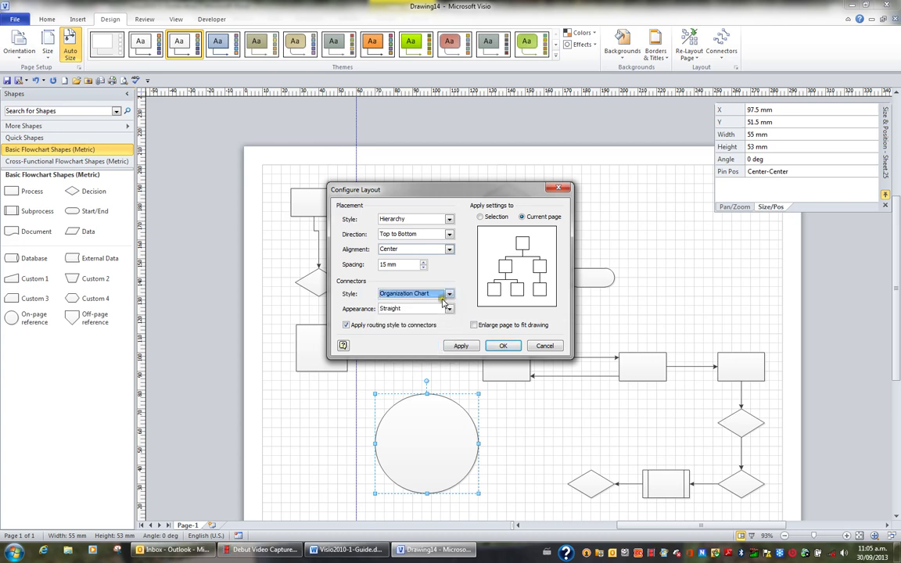
click(450, 310)
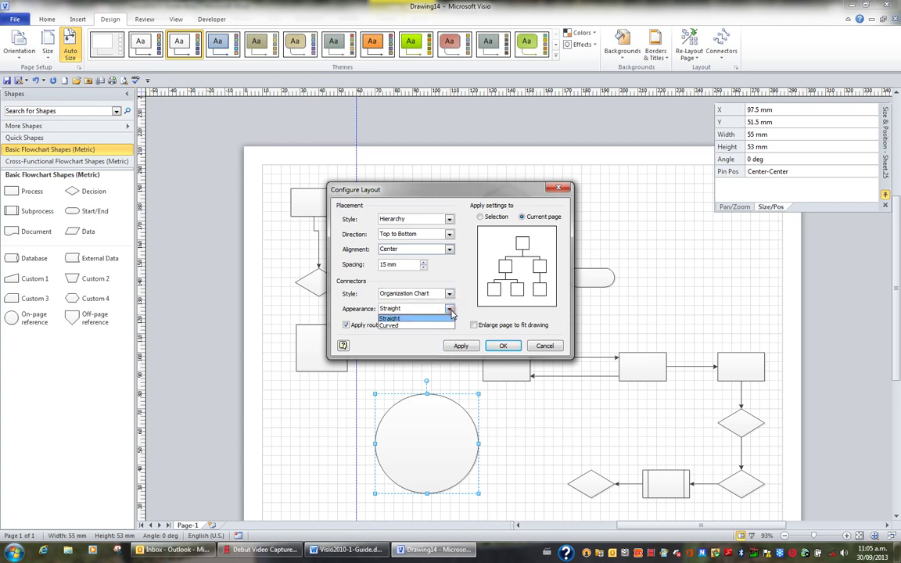
click(451, 312)
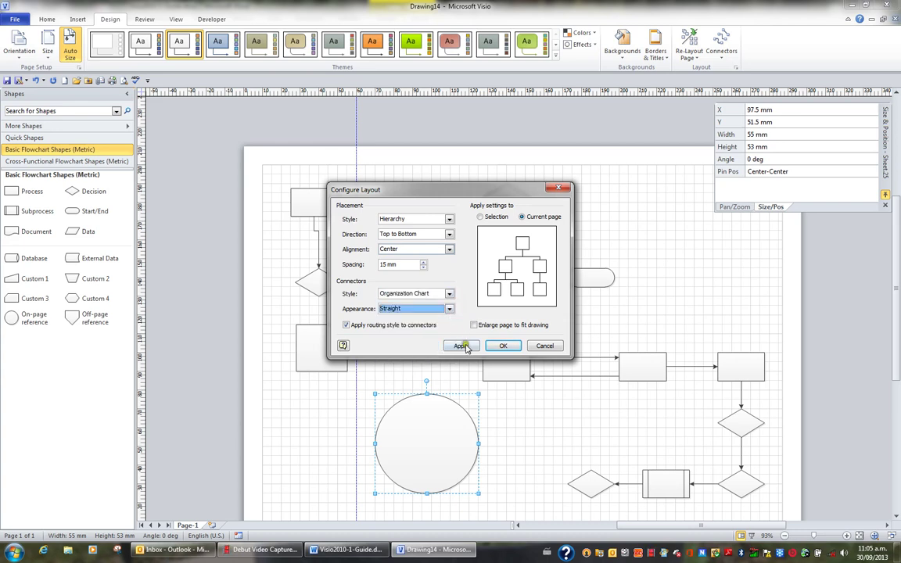
click(463, 346)
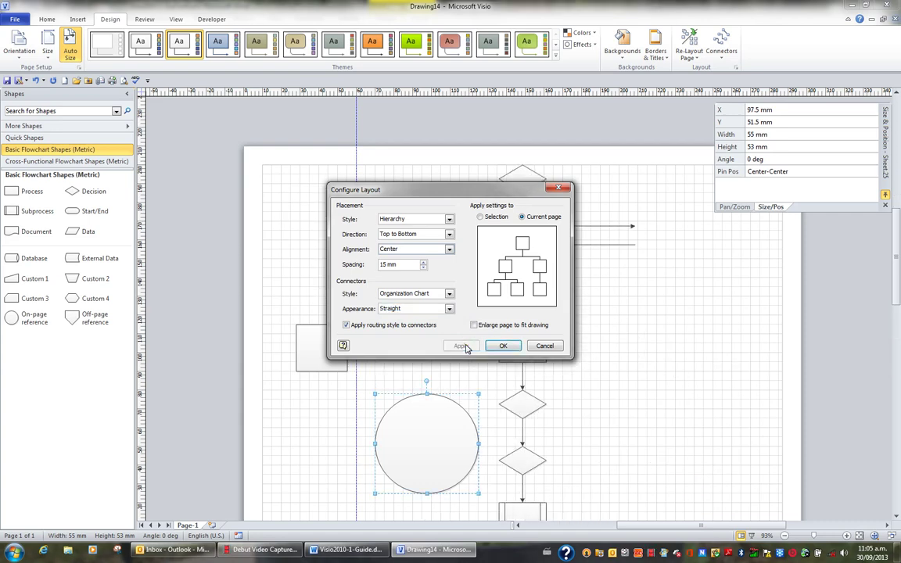
drag(447, 190, 774, 264)
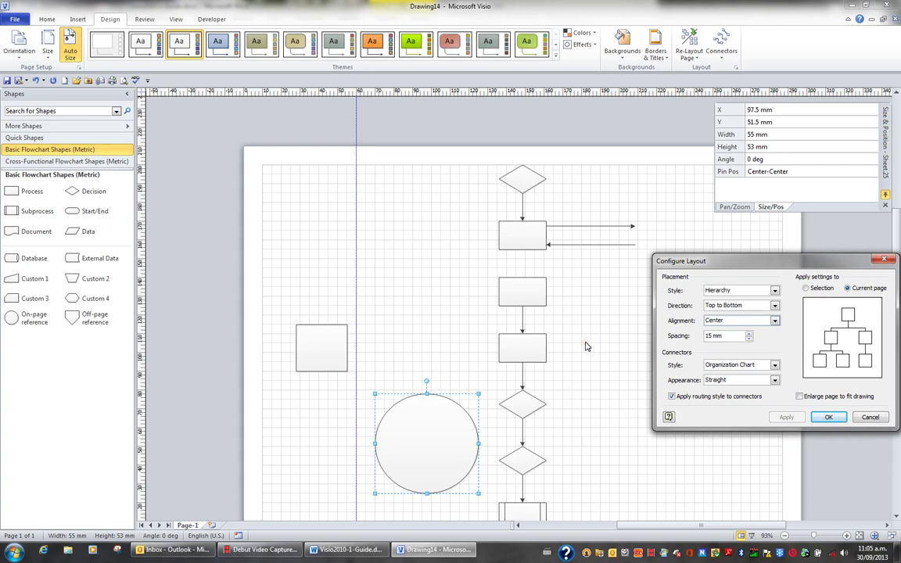
click(611, 352)
click(859, 421)
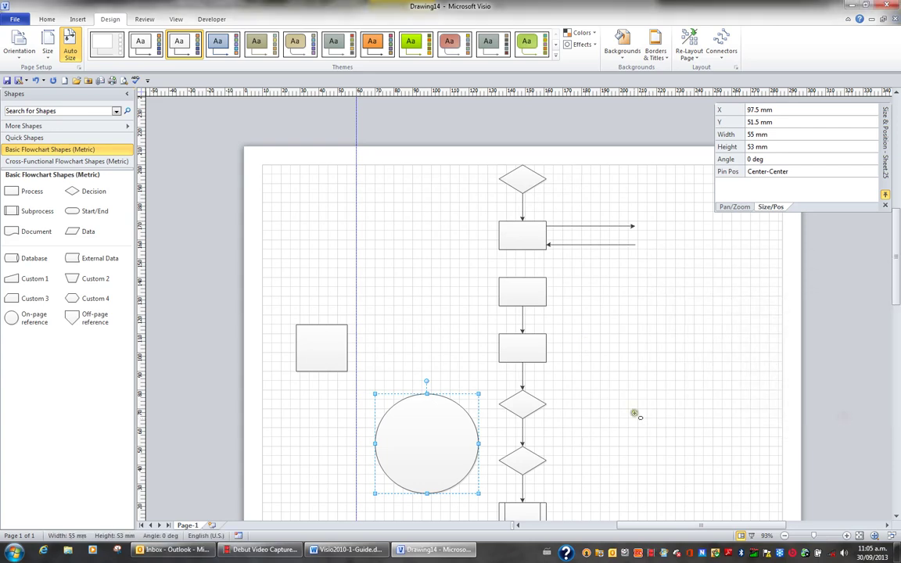
scroll(636, 412, down, 5)
scroll(637, 414, up, 4)
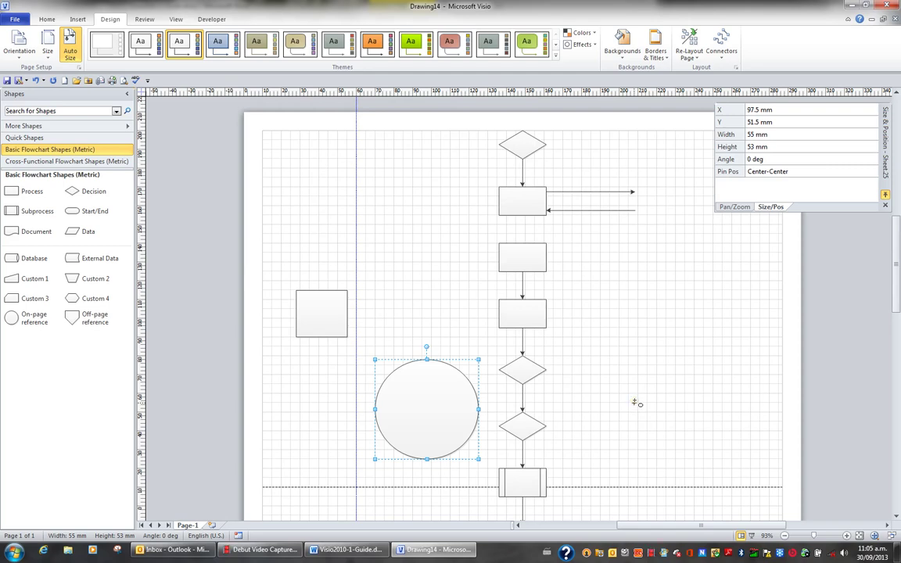